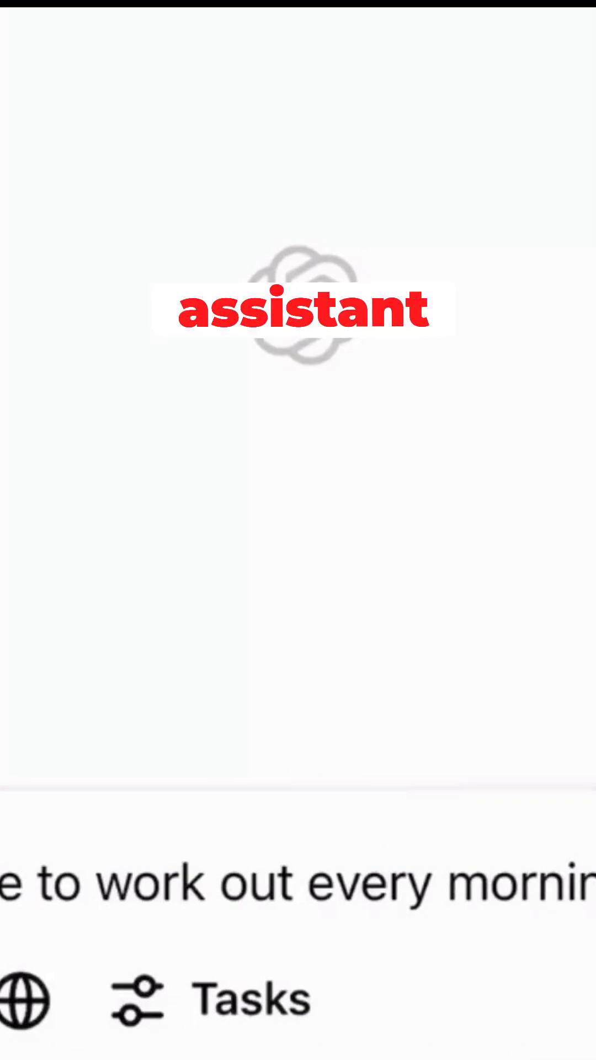
text(np)
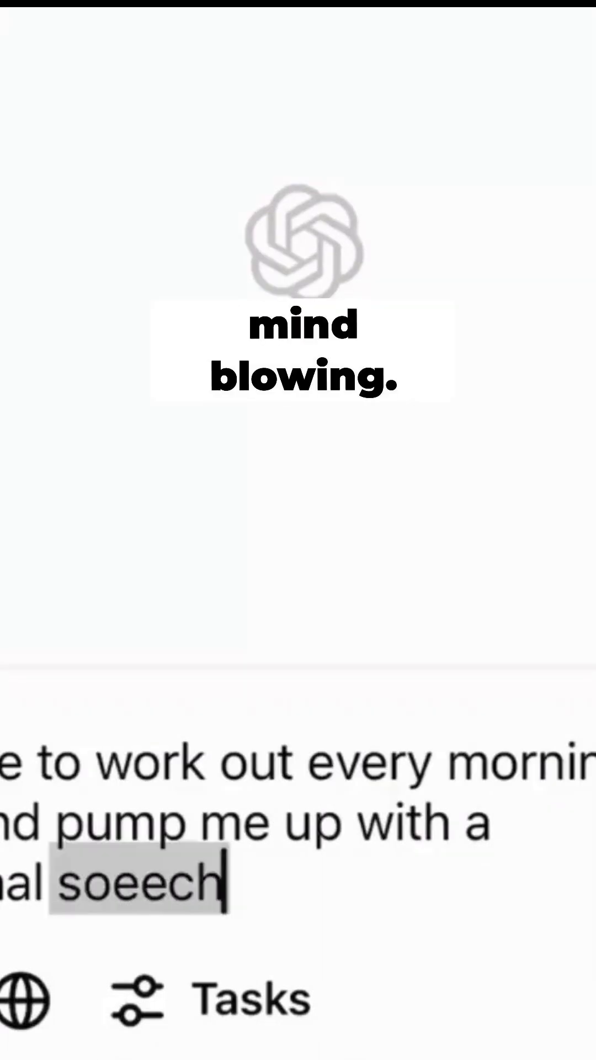
Step: Send the request for a daily 9:30 AM workout reminder with a motivational speech
key(Return)
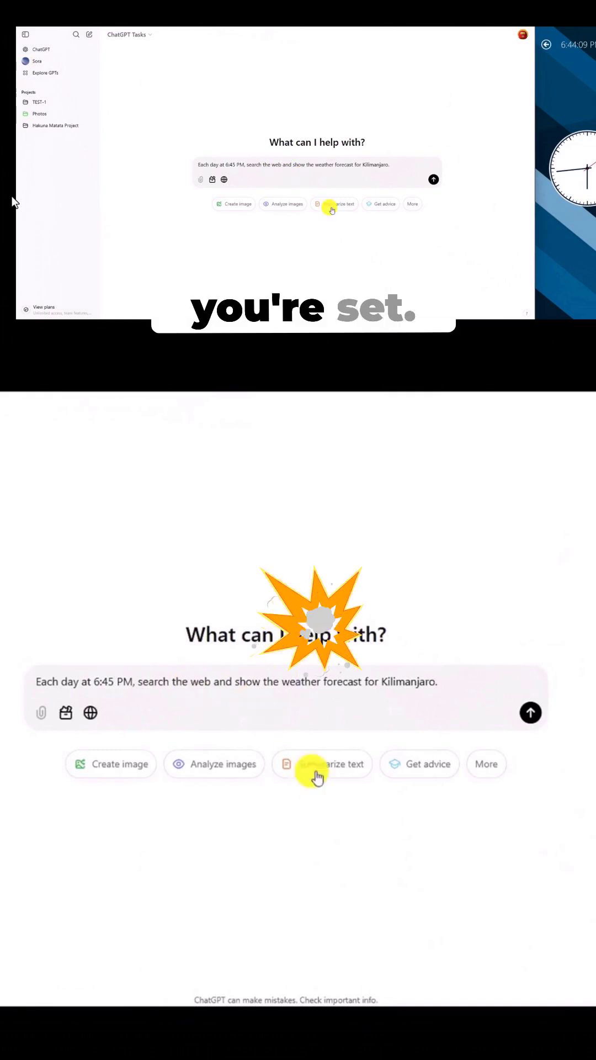
Step: Send the 6:45 PM Kilimanjaro weather request, then review its task settings without changes
click(528, 716)
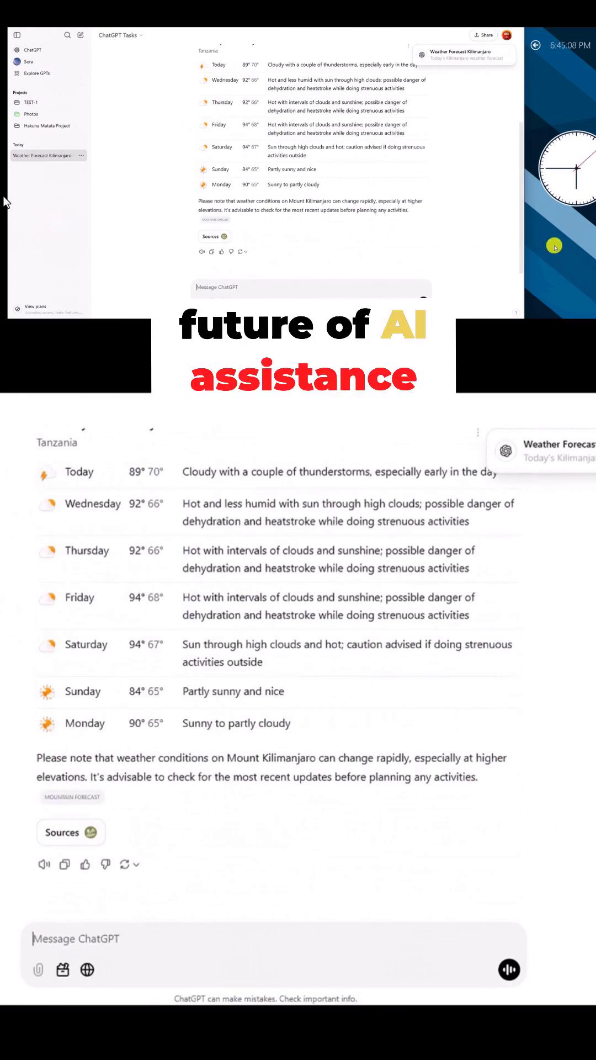
scroll(480, 216, up, 5)
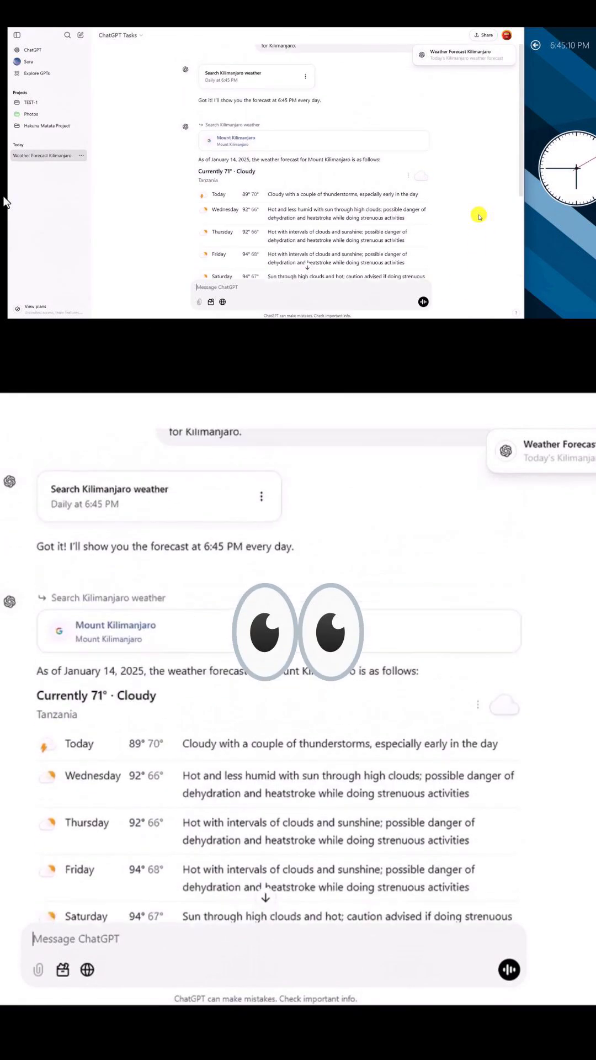
scroll(479, 216, up, 2)
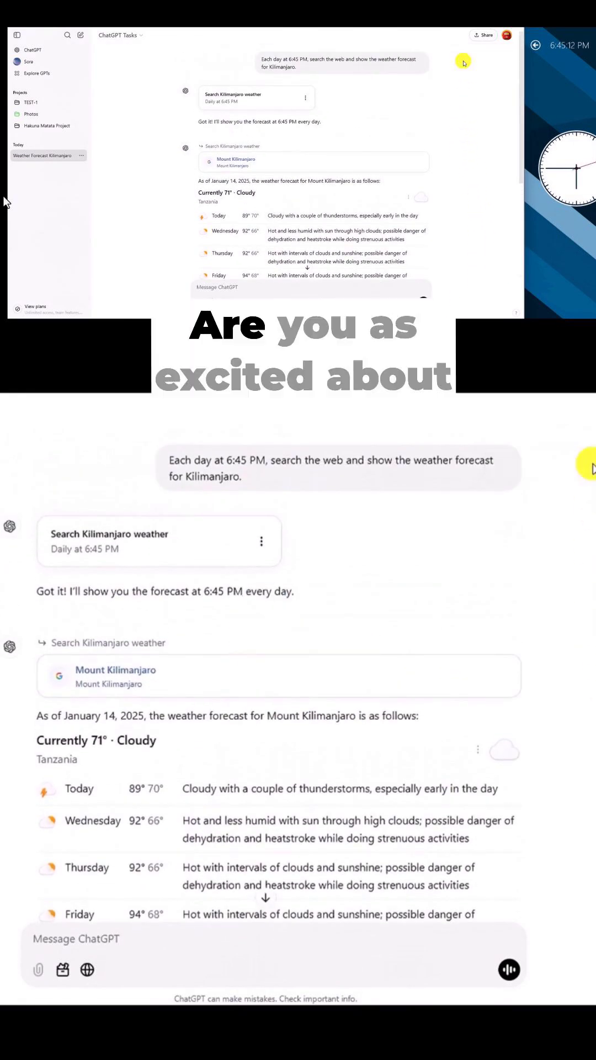
click(258, 100)
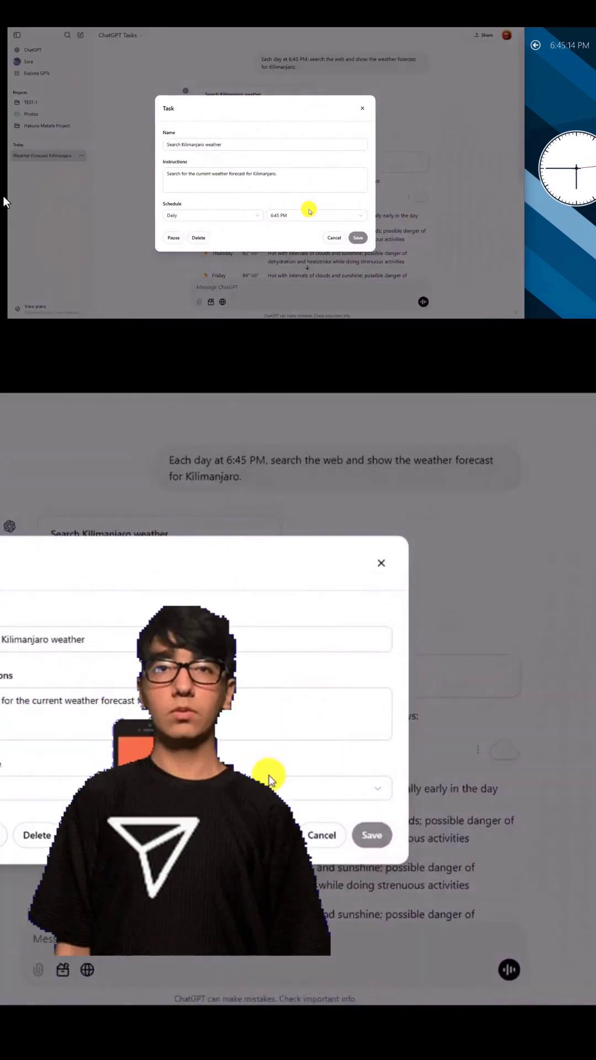
click(334, 240)
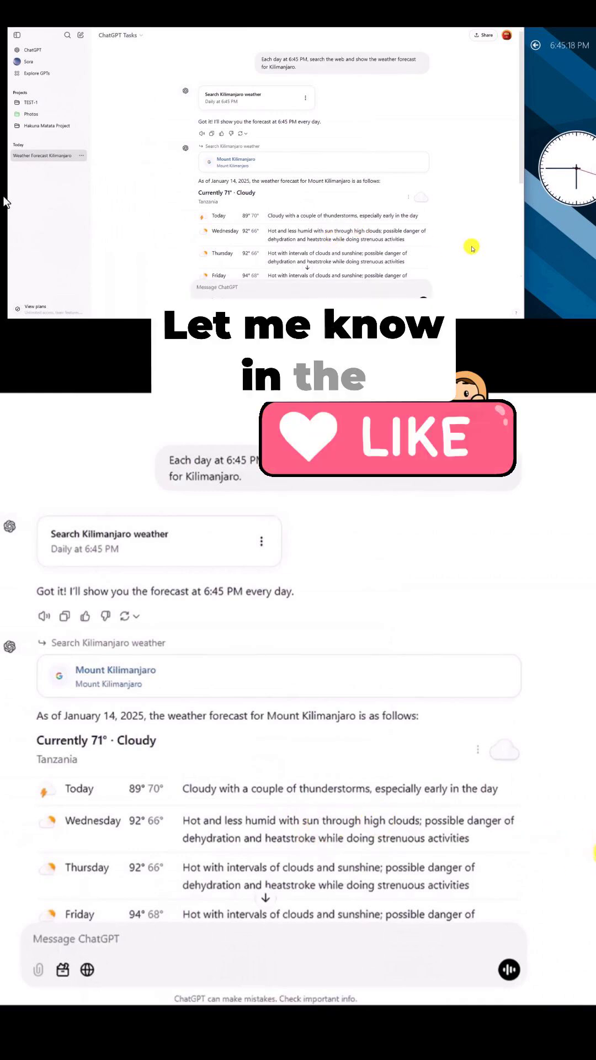